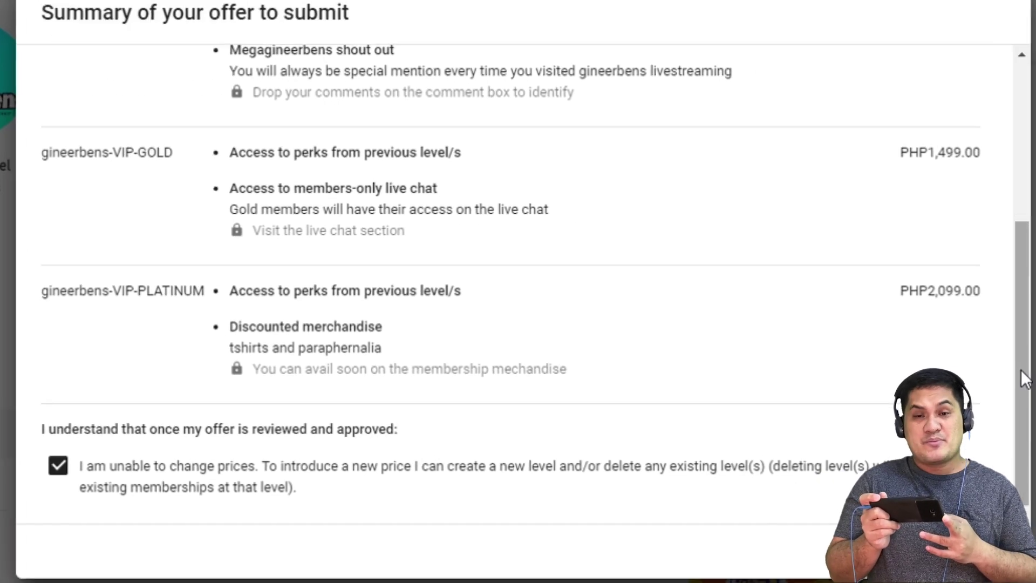
Step: Review the membership offer summary, accept the policy compliance declaration, and submit the levels and perks for review
drag(1025, 357, 1030, 217)
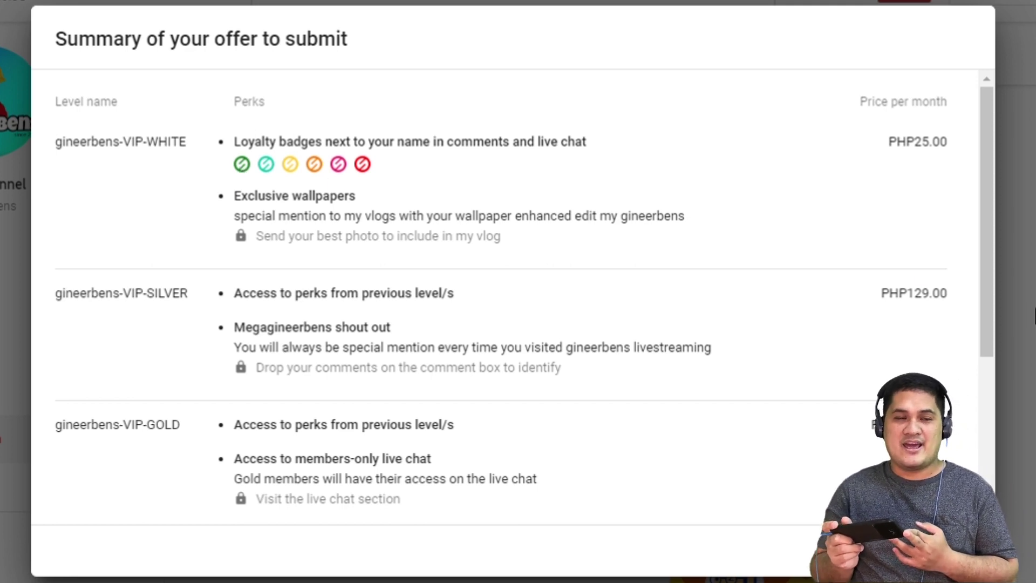
drag(988, 315, 995, 477)
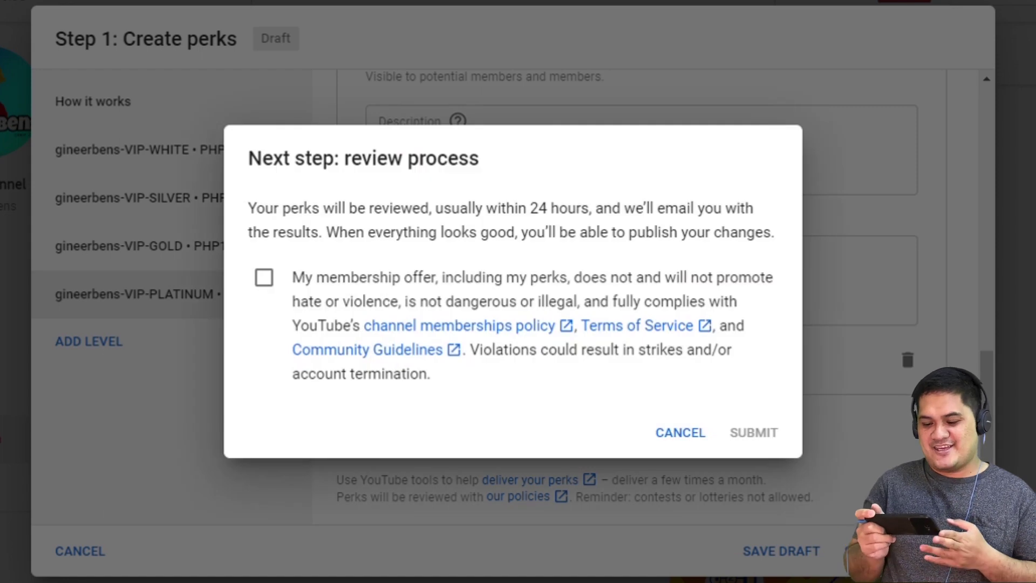
click(267, 280)
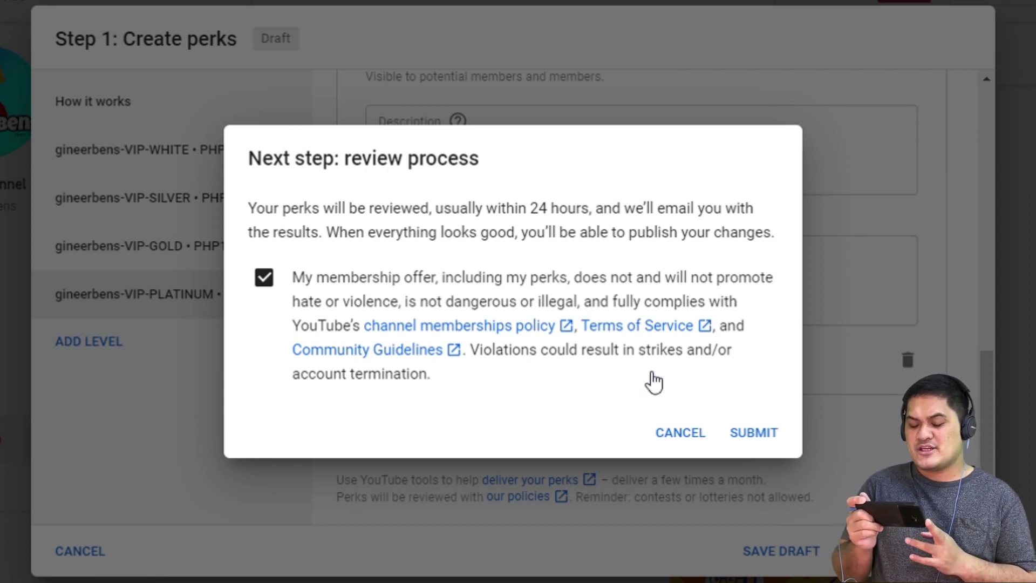
click(775, 446)
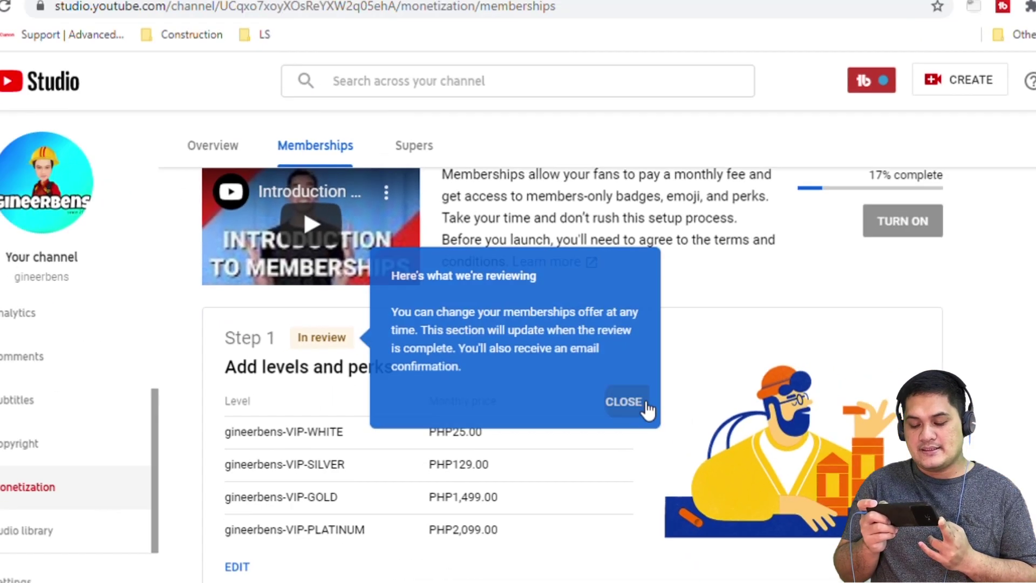
Step: Dismiss the notice about the perks review and open the setup step for uploading badges and emoji
click(794, 457)
scroll(561, 378, down, 3)
scroll(561, 377, down, 2)
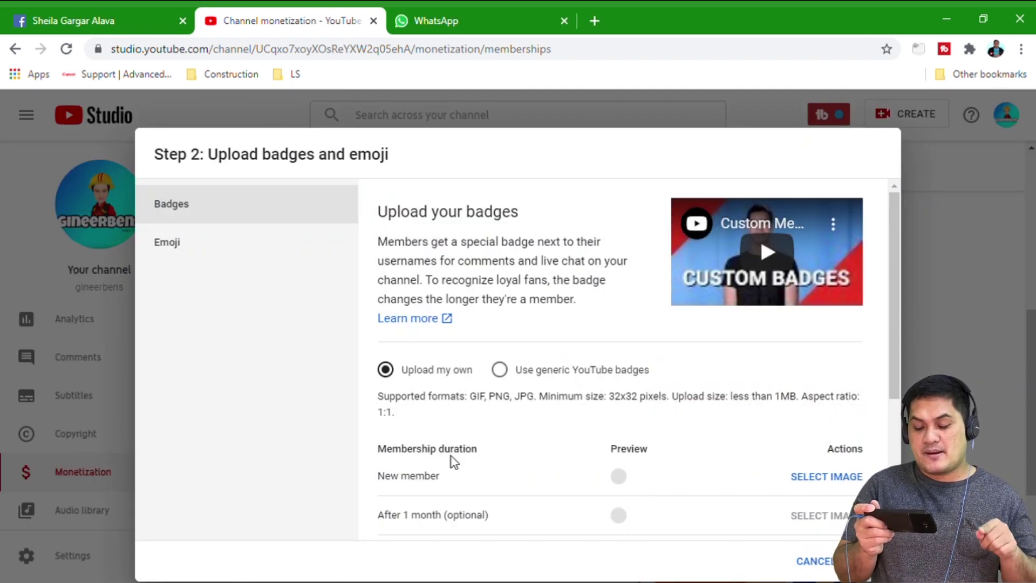
Step: Upload custom badge images for every membership duration, from new member through after 24 months
scroll(453, 462, down, 2)
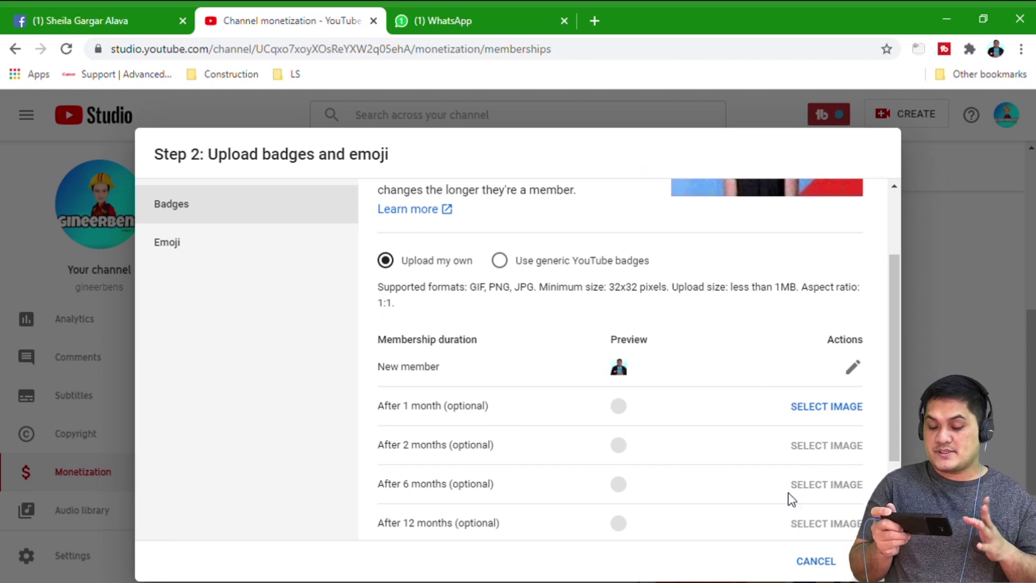
click(839, 414)
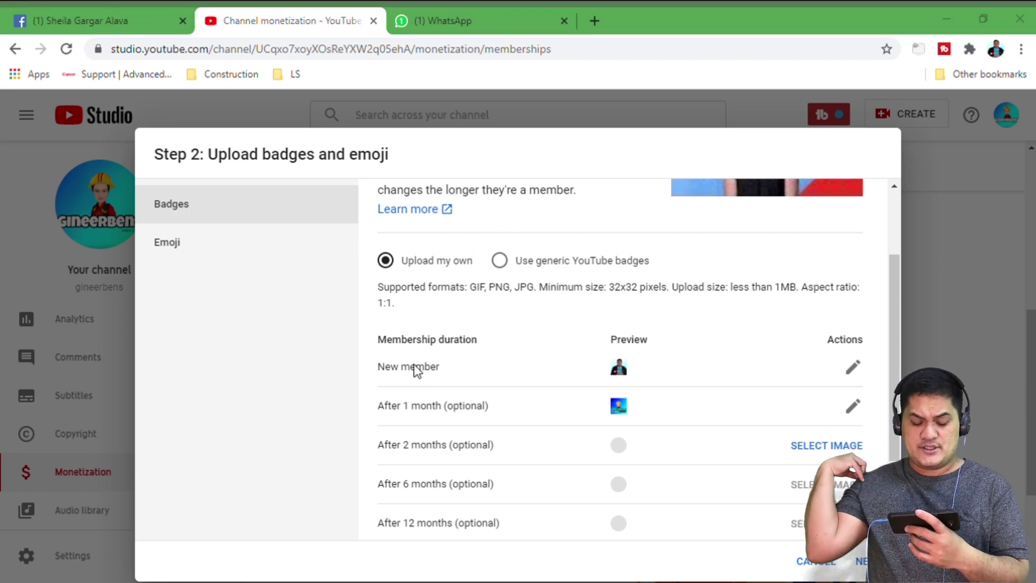
scroll(805, 448, down, 2)
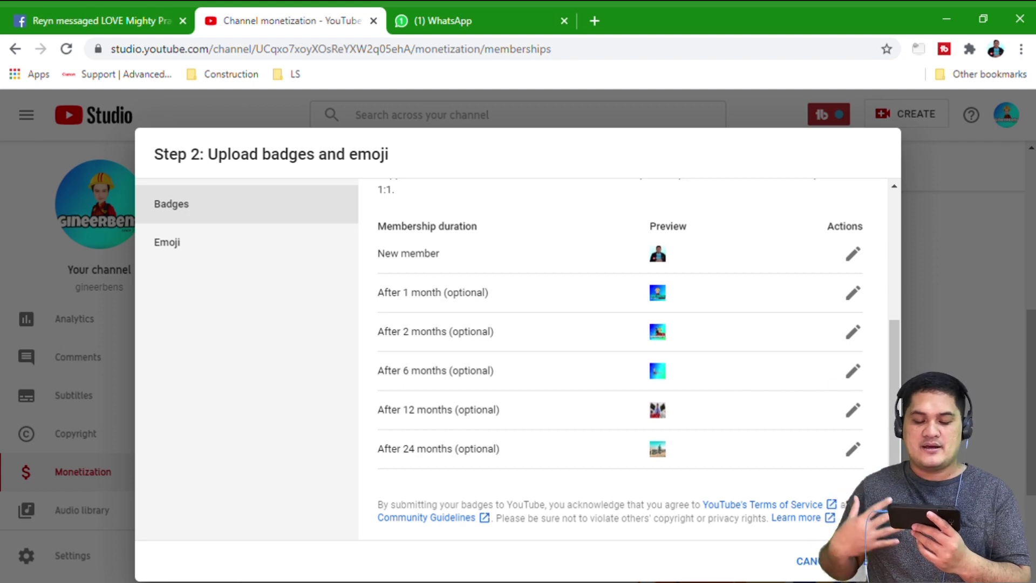
drag(893, 453, 907, 296)
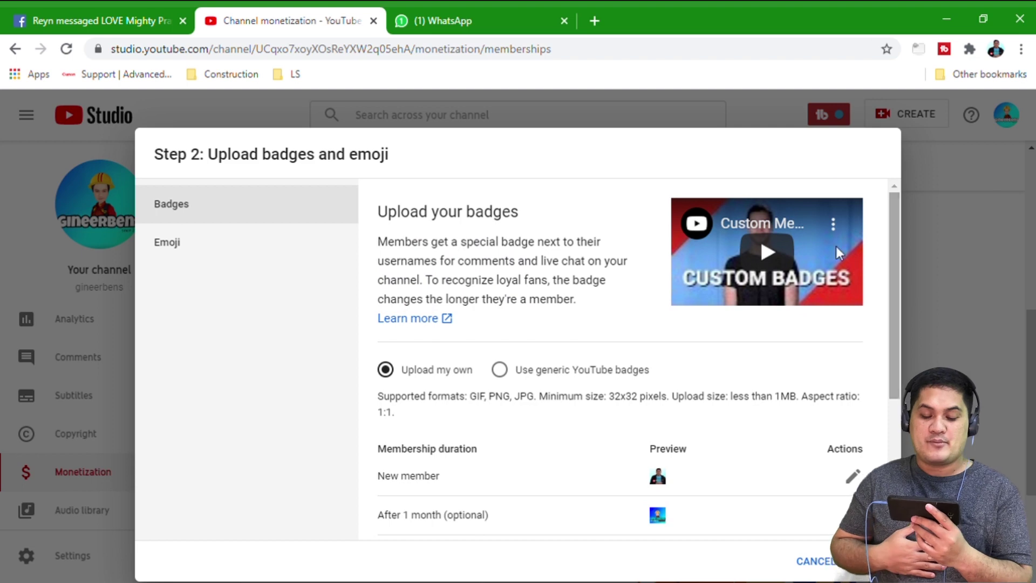
Step: Upload an image for the first membership emoji and name it "wow"
click(221, 264)
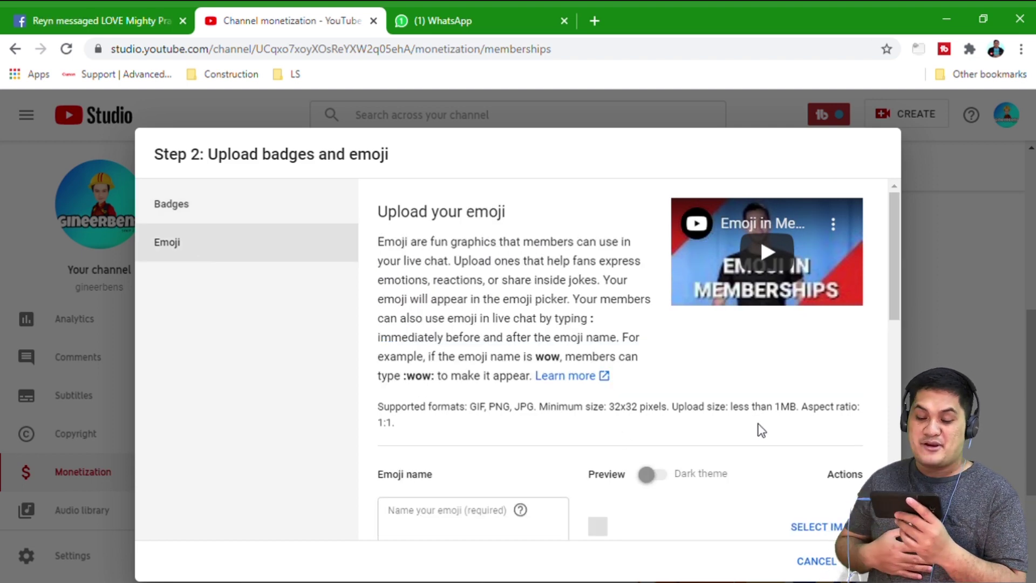
drag(899, 295, 896, 355)
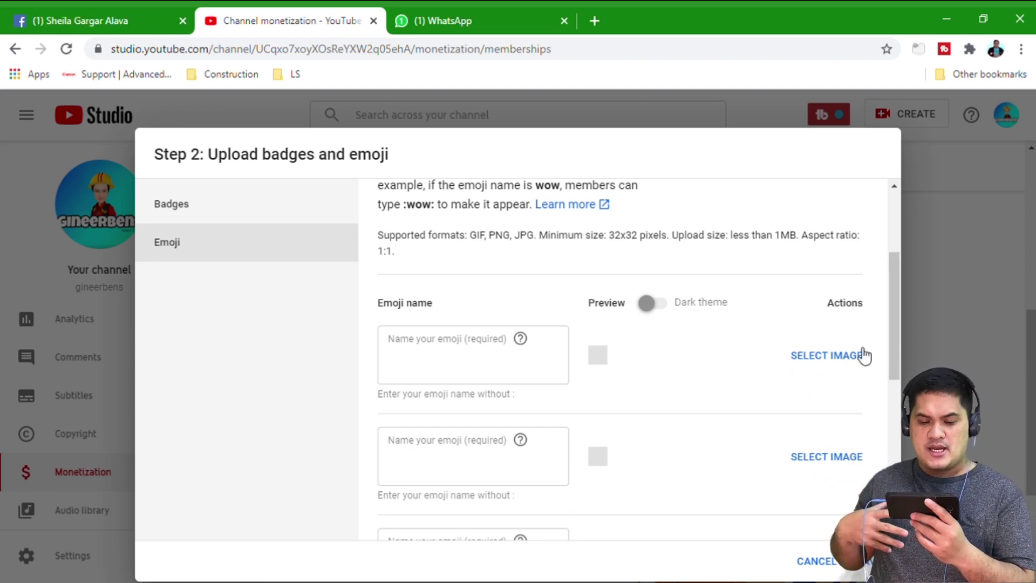
mouse_move(899, 344)
mouse_down()
mouse_move(898, 459)
mouse_move(904, 351)
mouse_up()
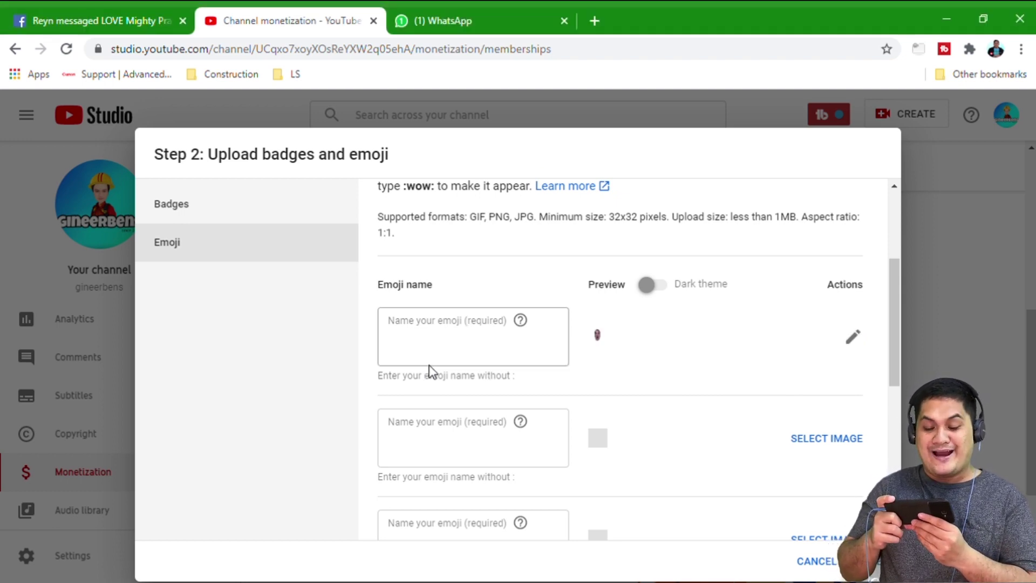
click(479, 358)
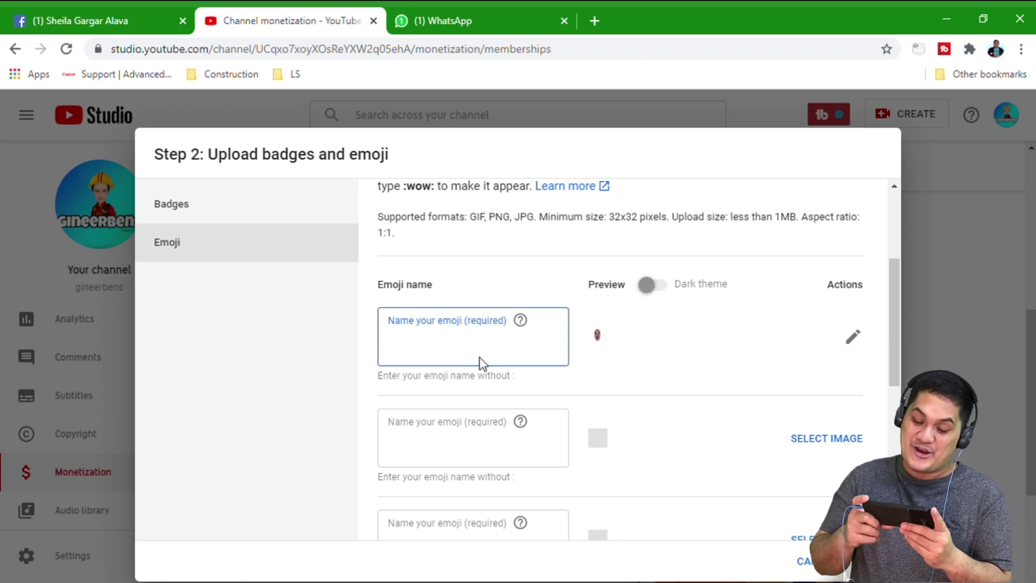
text(wow)
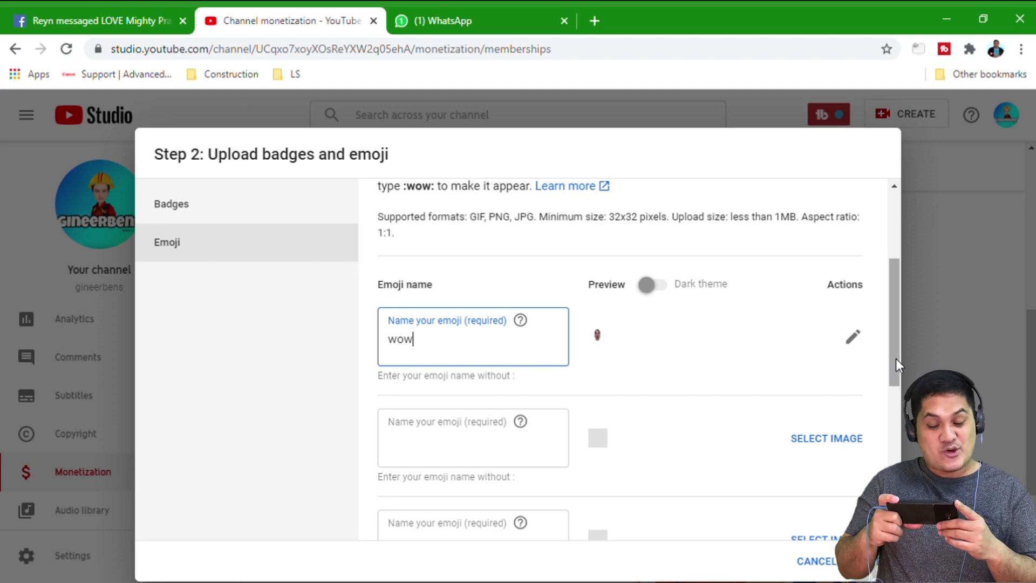
Step: Look through the remaining emoji options and submit the badges and emoji
drag(896, 359, 896, 387)
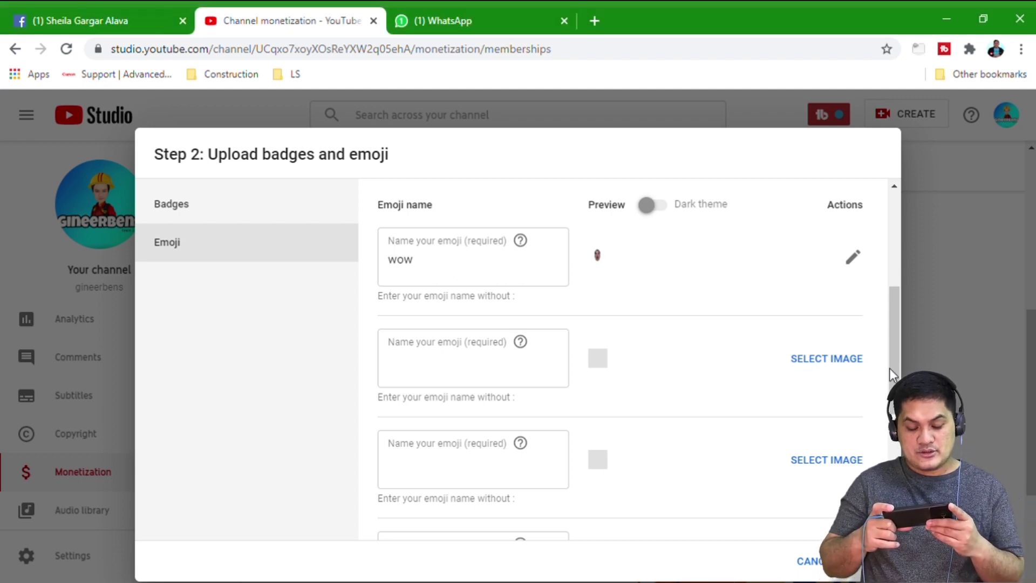
drag(893, 371, 898, 465)
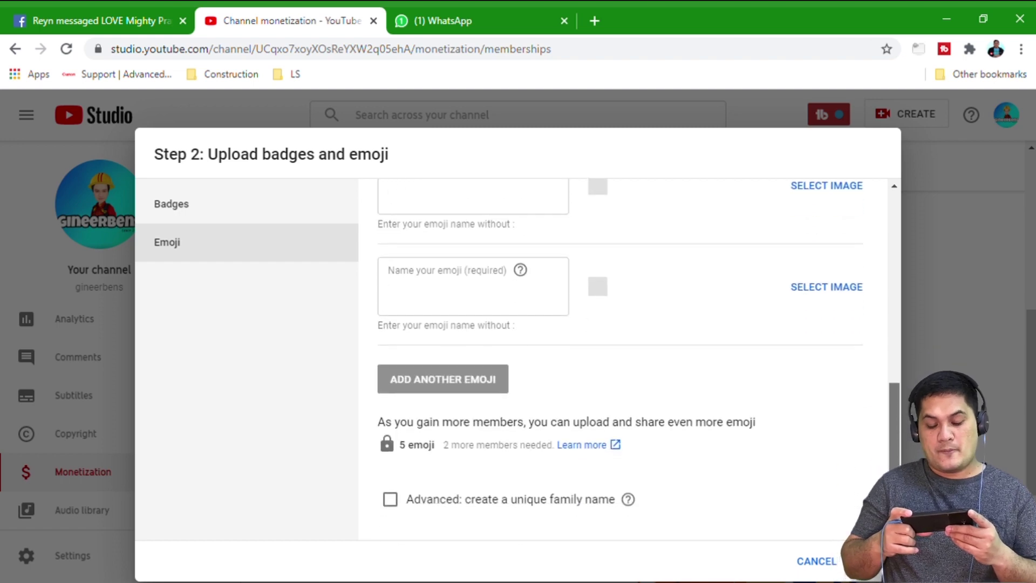
scroll(620, 356, down, 1)
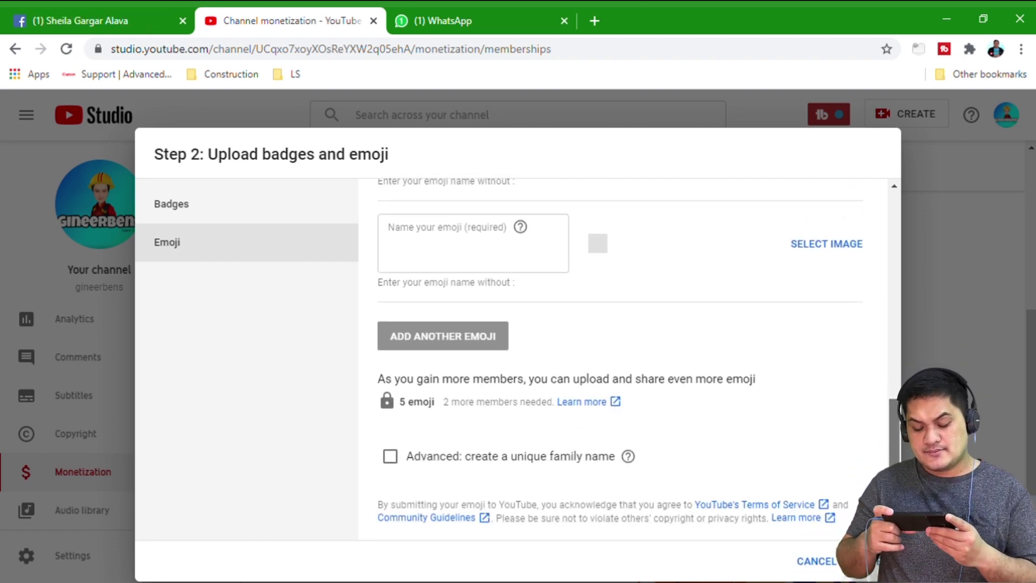
click(258, 263)
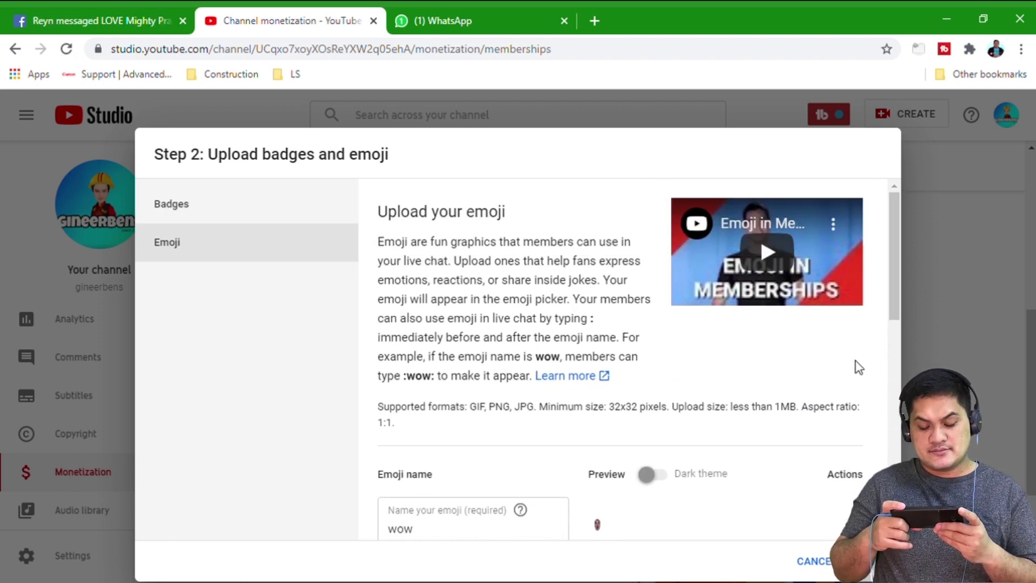
scroll(895, 313, down, 7)
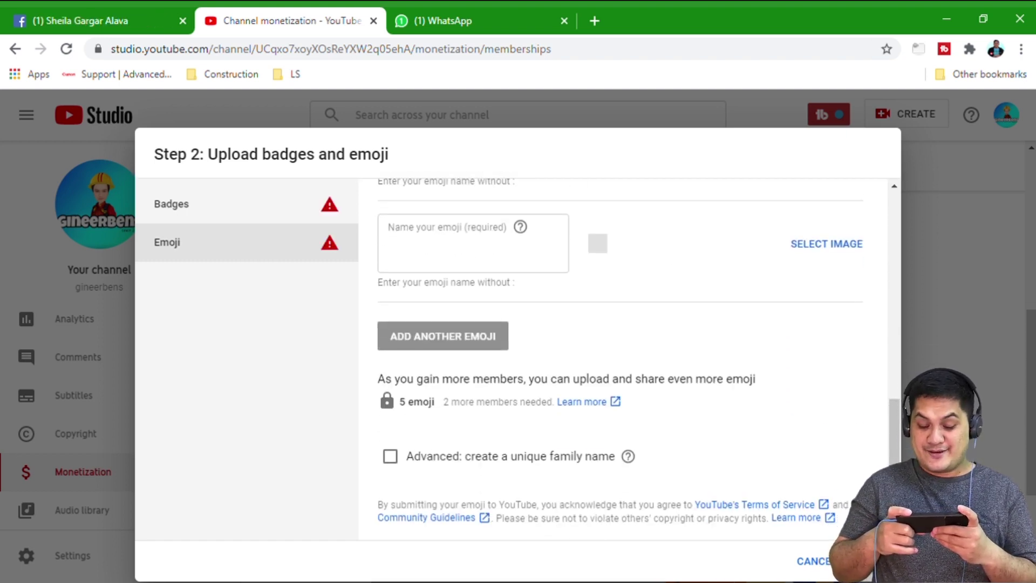
Step: Check the flagged emoji and badges, and replace the badge image for after 12 months with another picture
drag(892, 442, 889, 345)
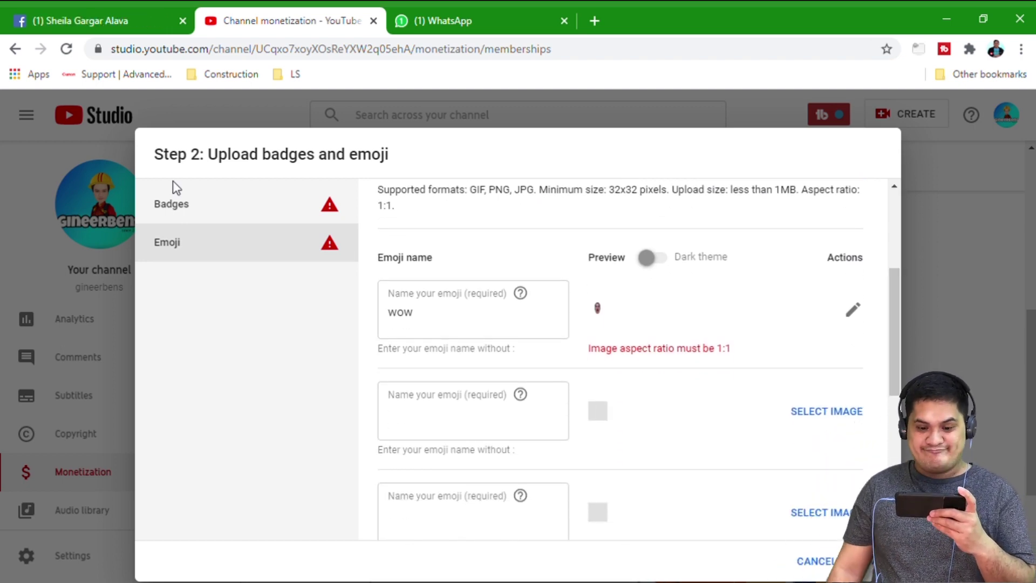
click(210, 213)
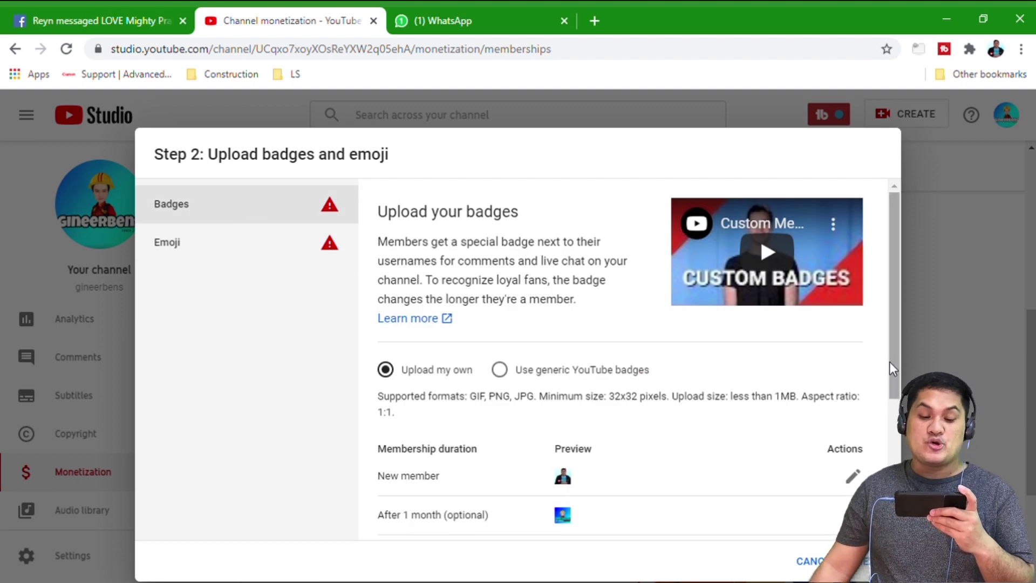
drag(889, 362, 891, 491)
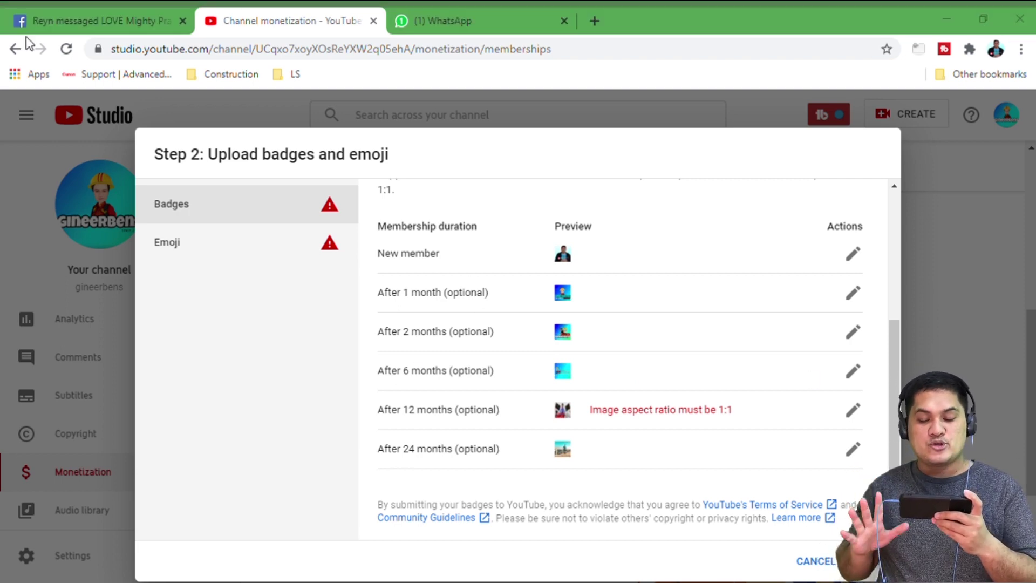
click(853, 409)
click(462, 248)
Step: Replace the image of the "wow" emoji with one that has a 1:1 aspect ratio
click(167, 242)
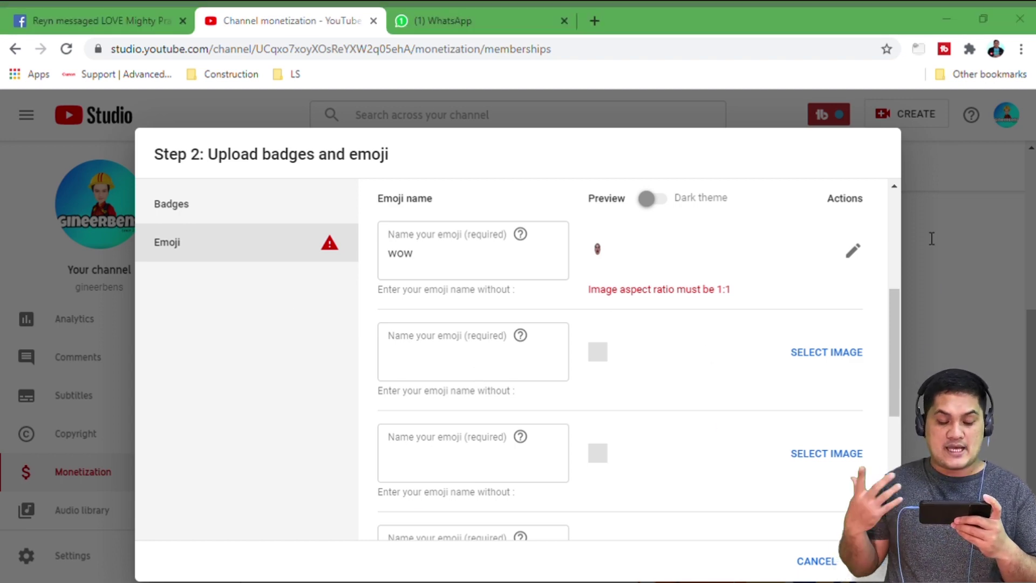
click(853, 250)
click(426, 370)
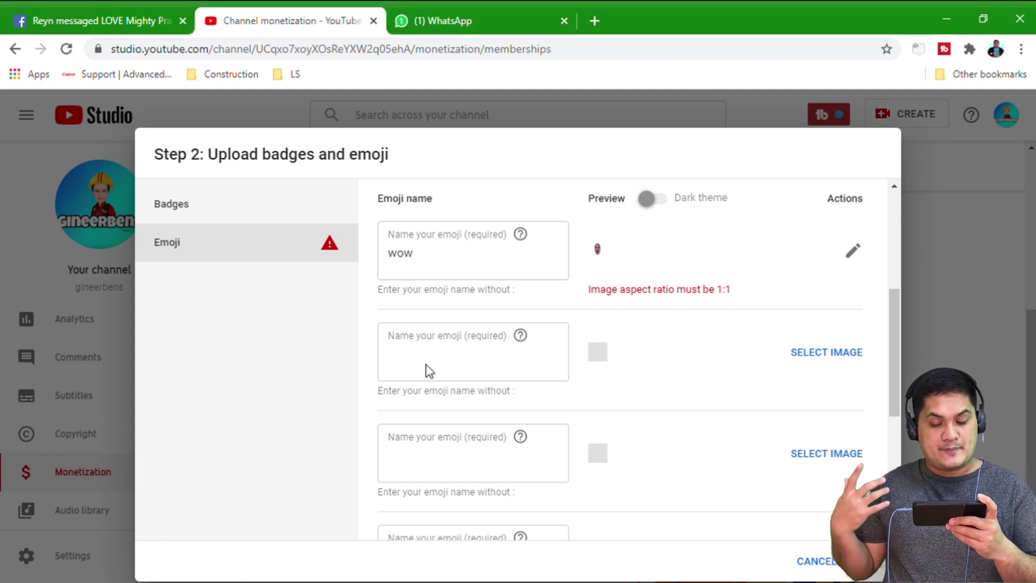
Step: Replace the badge image for after 6 months with a 1:1 picture and submit the corrected badges and emoji
scroll(426, 370, down, 5)
click(171, 203)
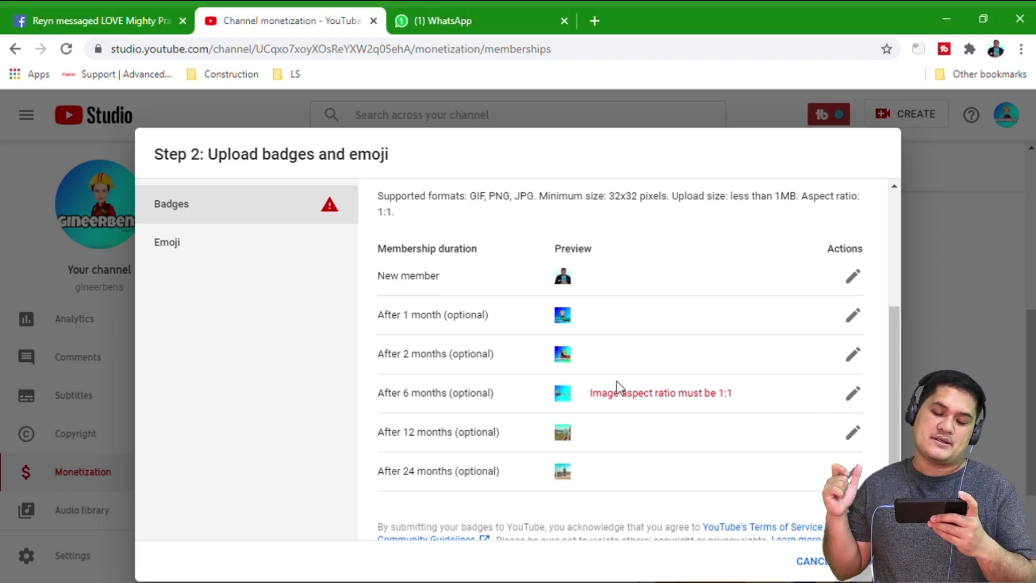
scroll(377, 296, down, 1)
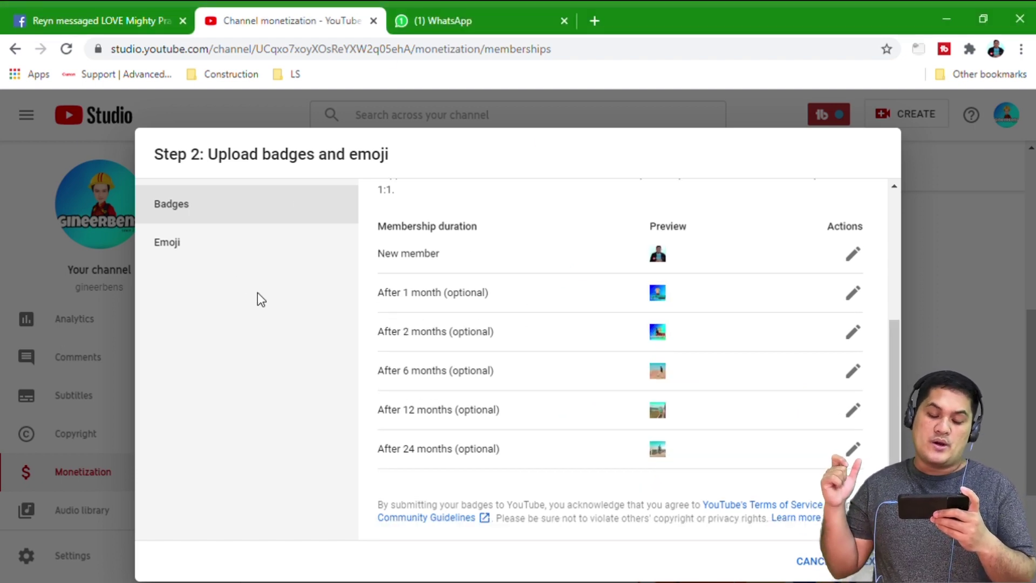
click(219, 258)
drag(892, 296, 894, 505)
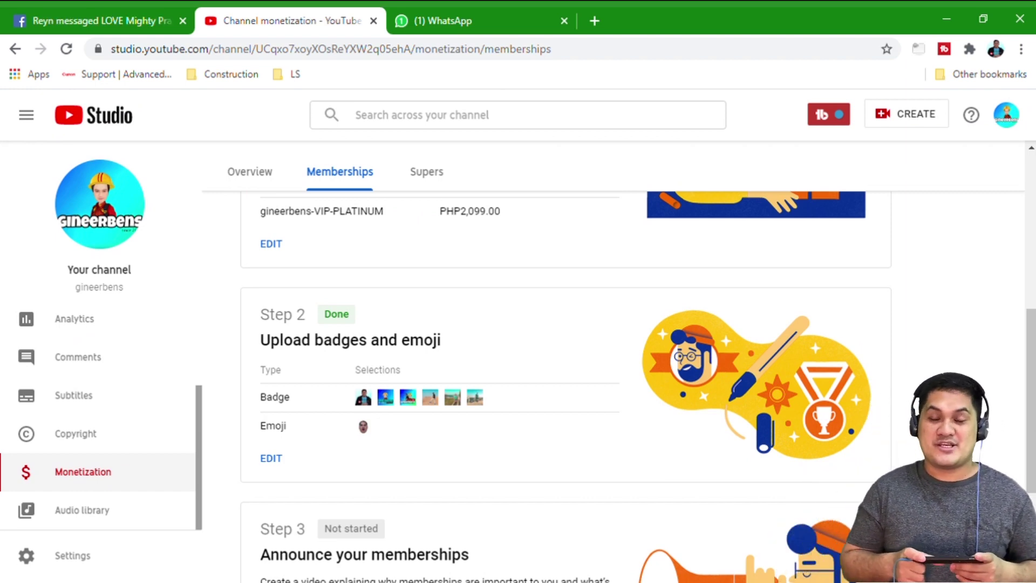
Step: Review the levels, badges and emoji entries on the Memberships page and start the step for announcing memberships
scroll(822, 533, up, 4)
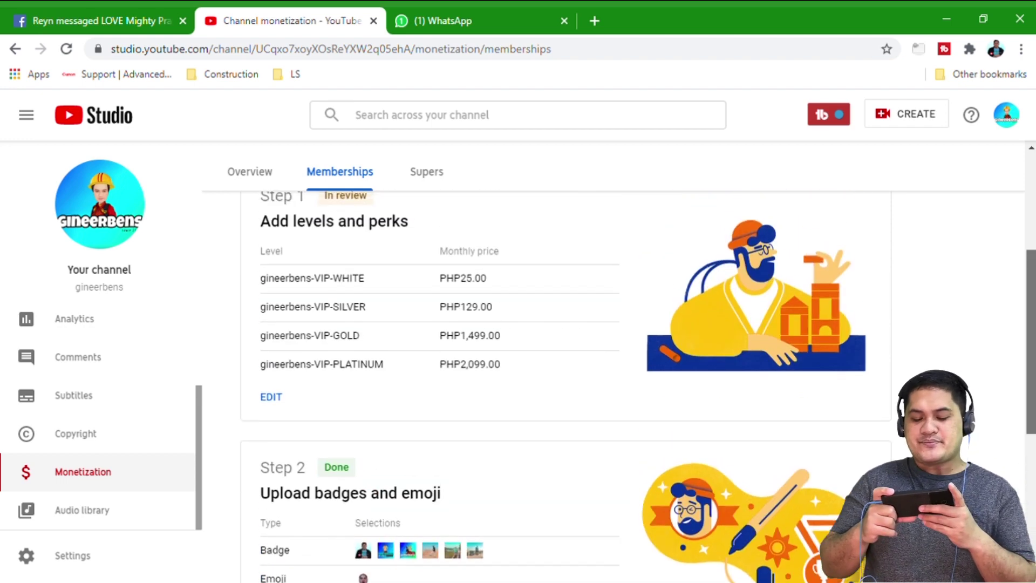
scroll(562, 388, down, 6)
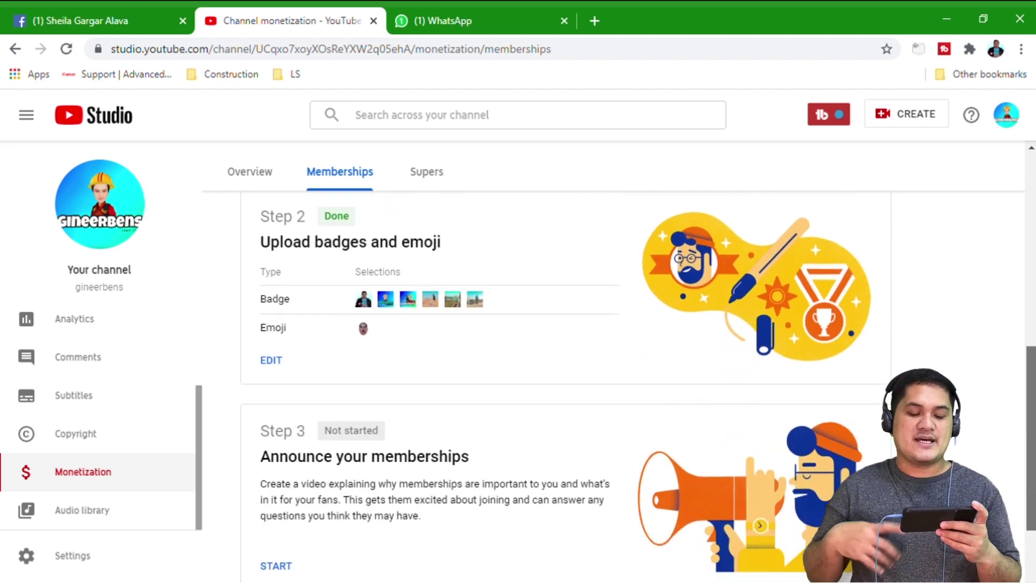
scroll(561, 389, down, 2)
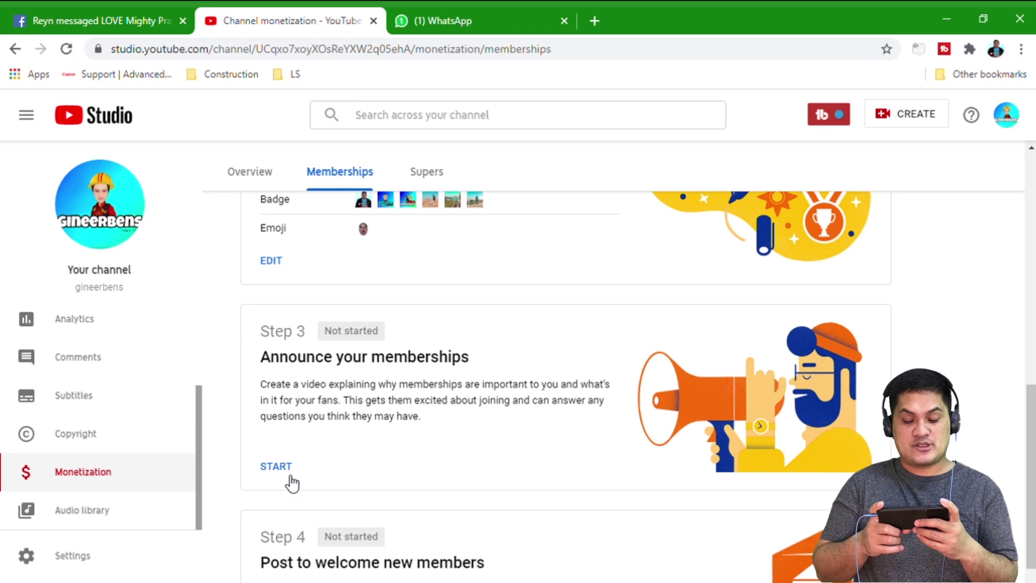
click(276, 466)
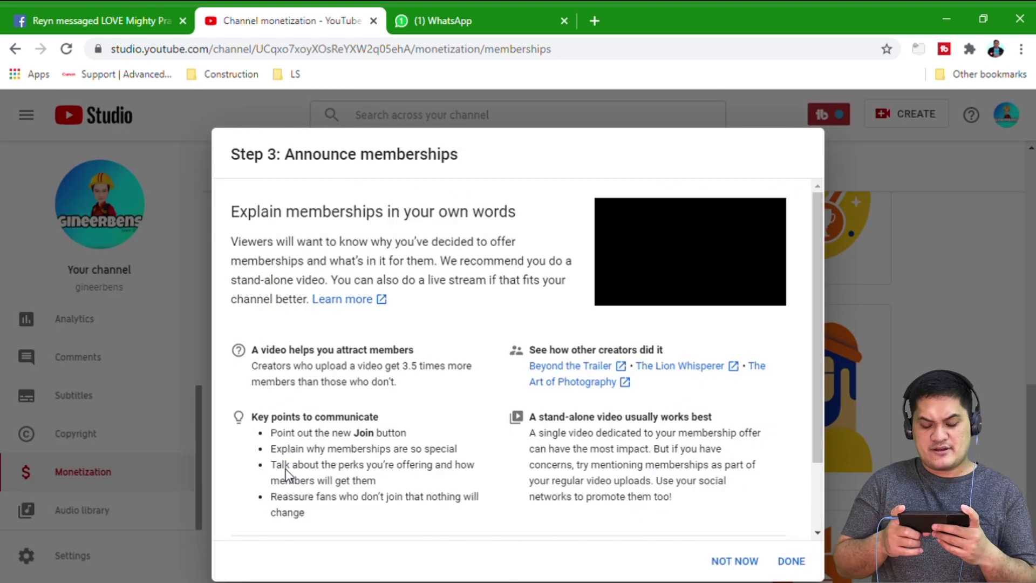